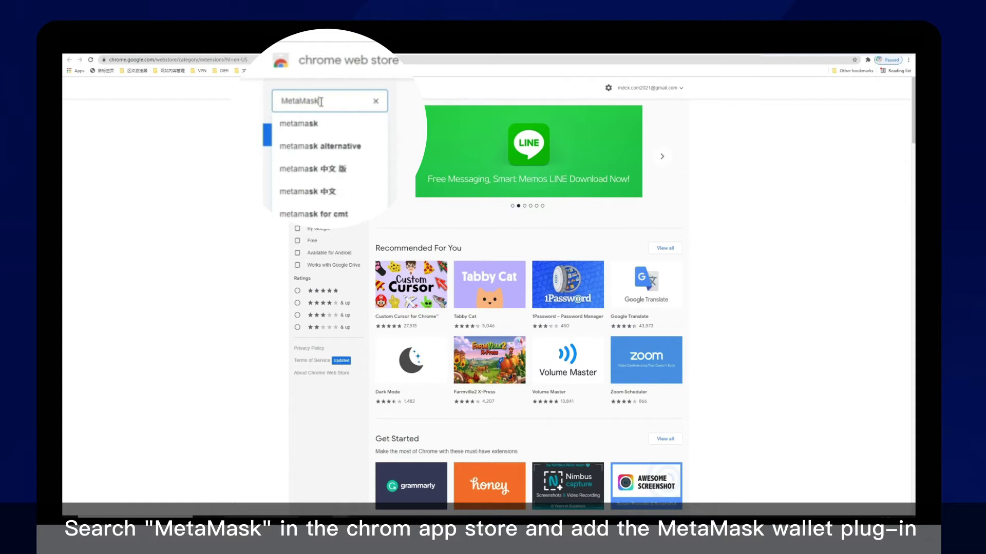
- Search the Chrome Web Store for MetaMask and open the MetaMask extension page
{"action": "key", "text": "Return"}
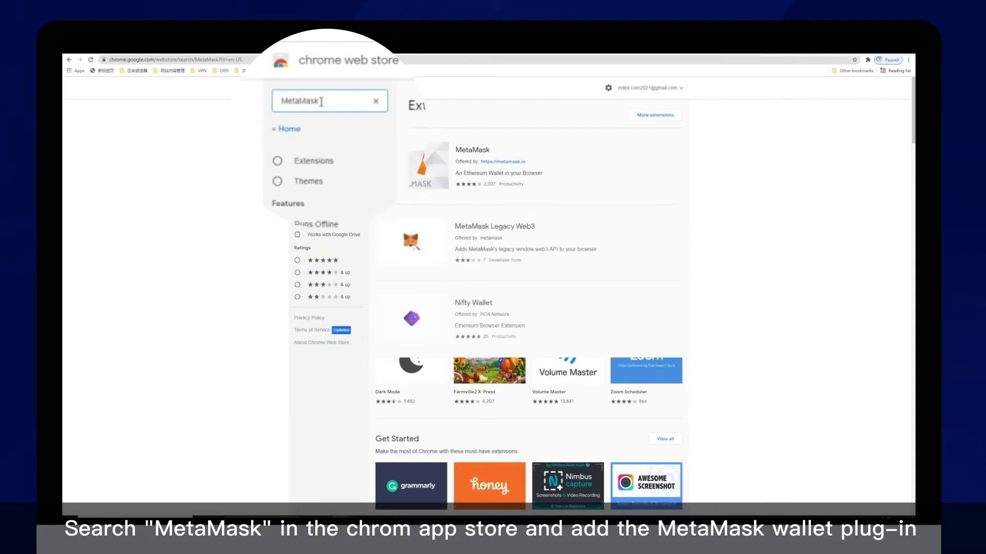
{"action": "left_click", "coordinate": [589, 172]}
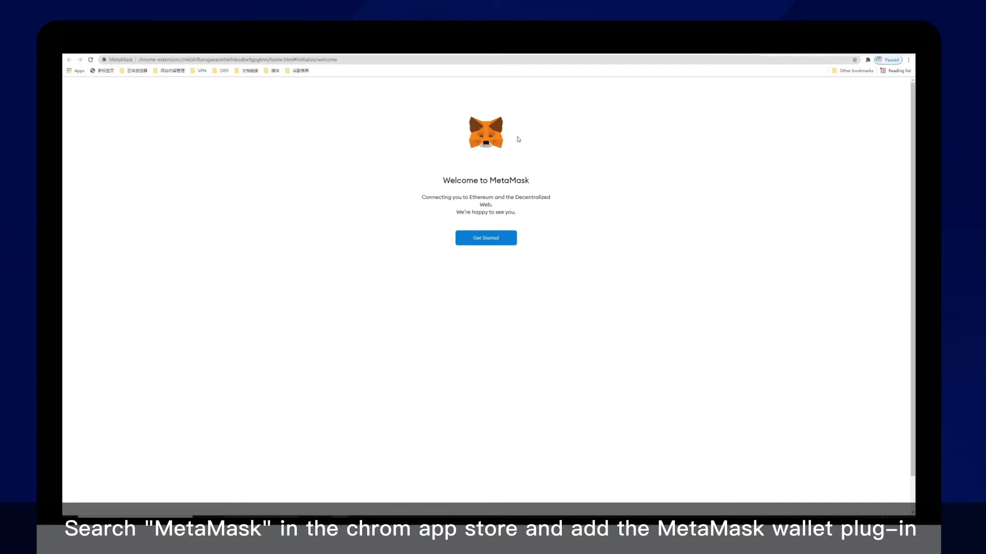
- Agree to usage data, set and confirm a wallet password, accept the terms, and create it
{"action": "left_click", "coordinate": [487, 237]}
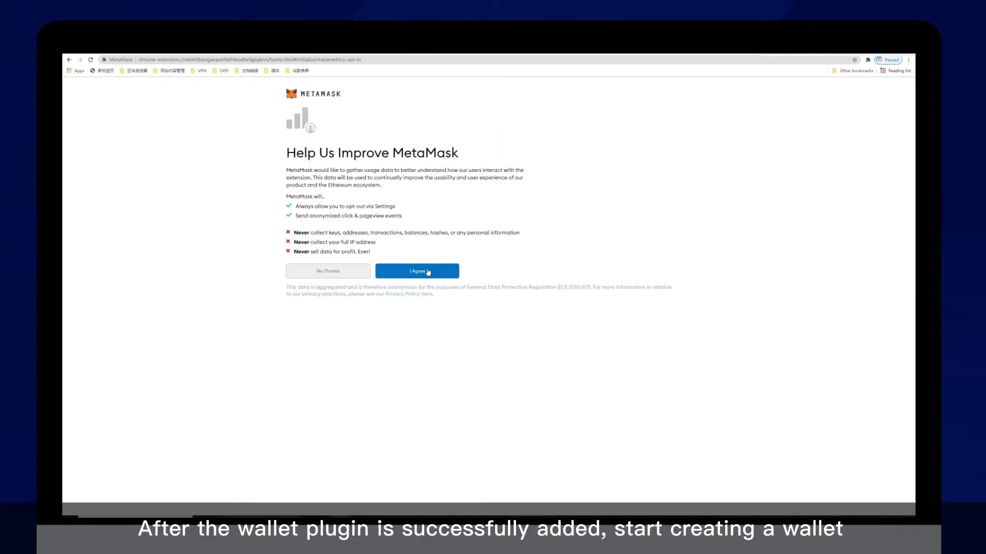
{"action": "left_click", "coordinate": [428, 272]}
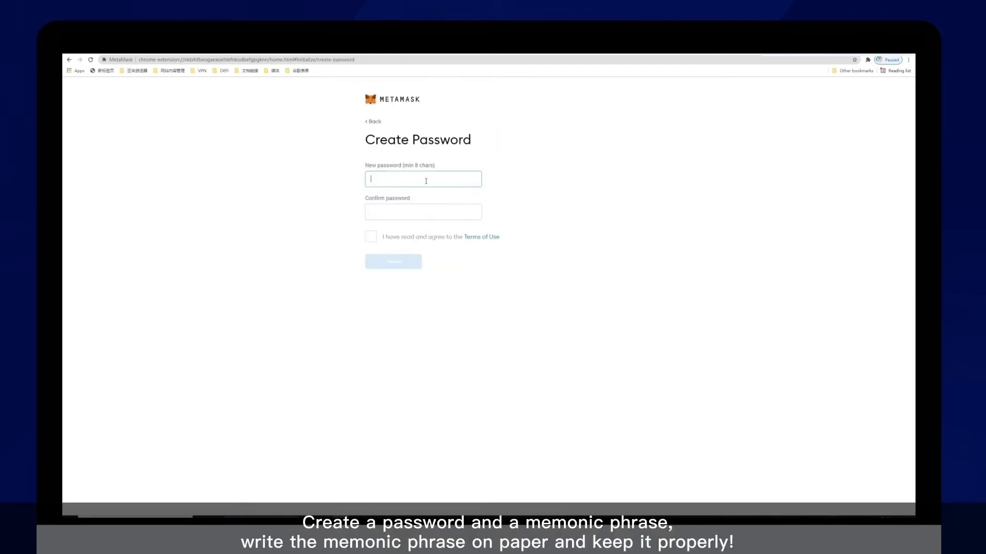
{"action": "type", "text": "1"}
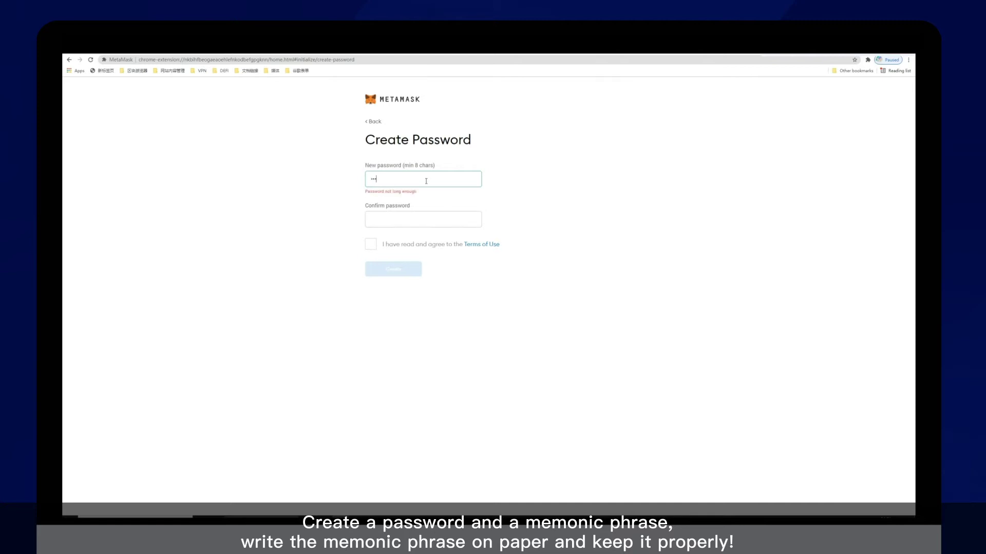
{"action": "type", "text": "8"}
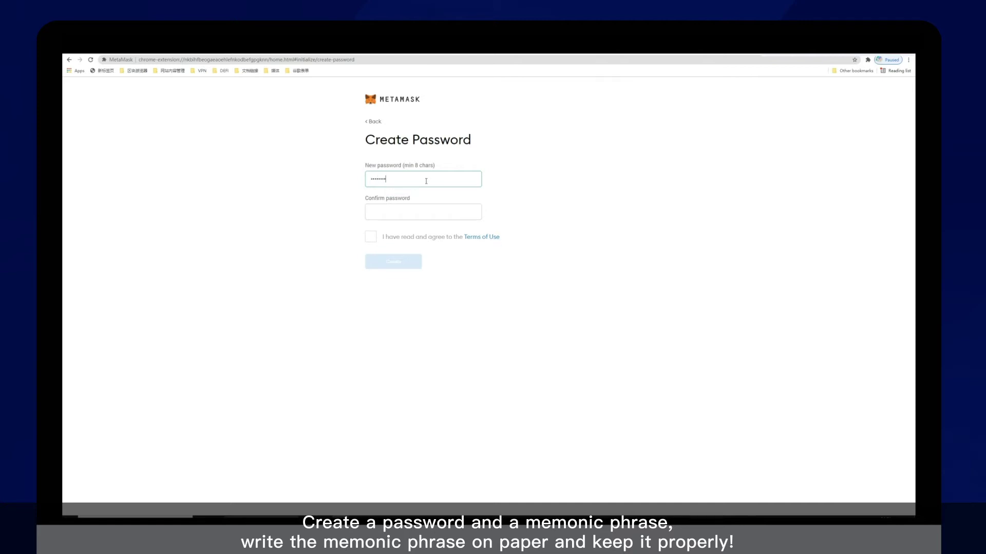
{"action": "left_click", "coordinate": [412, 212]}
{"action": "type", "text": "1234567"}
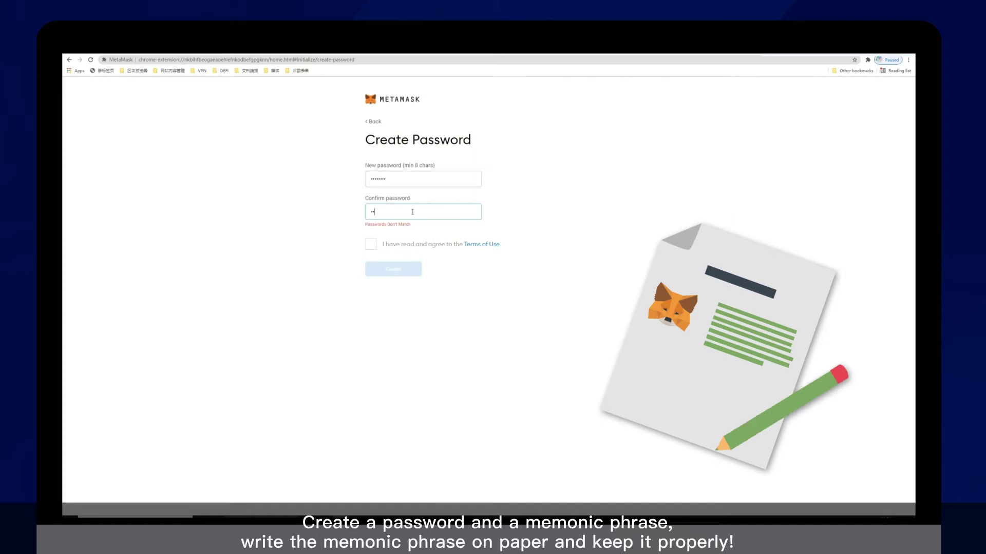
{"action": "type", "text": "8"}
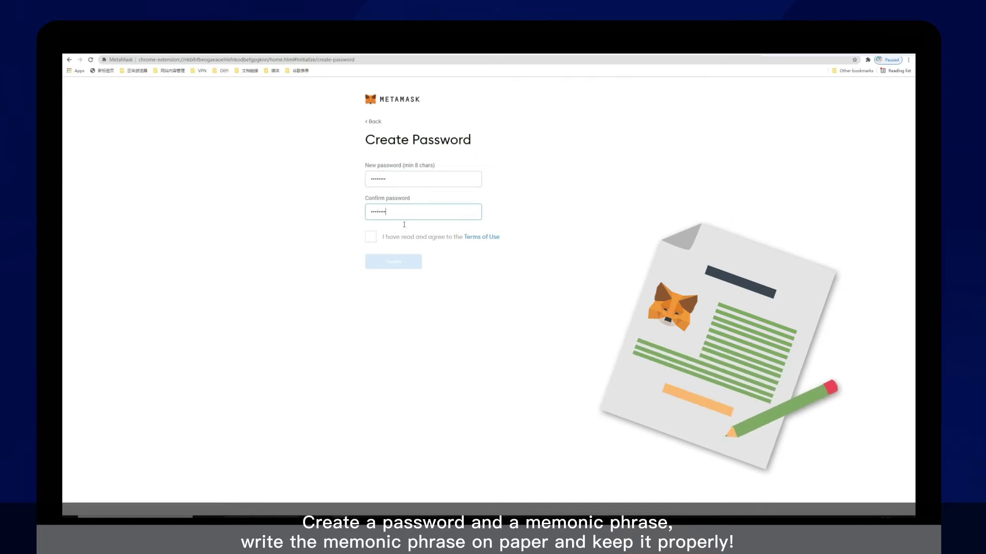
{"action": "left_click", "coordinate": [370, 236]}
{"action": "left_click", "coordinate": [396, 262]}
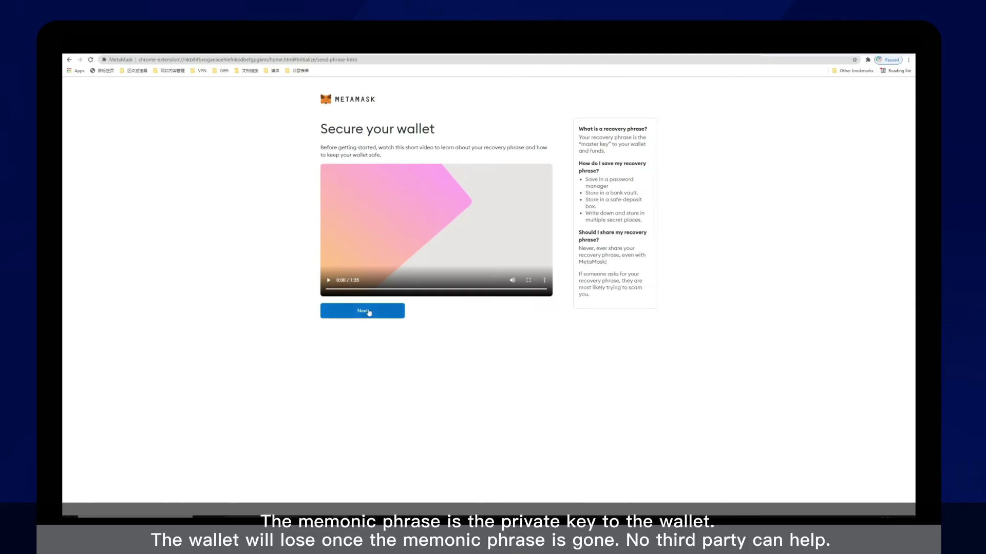
- Reveal the twelve-word secret backup phrase and continue to its confirmation page
{"action": "left_click", "coordinate": [363, 314]}
{"action": "left_click", "coordinate": [423, 251]}
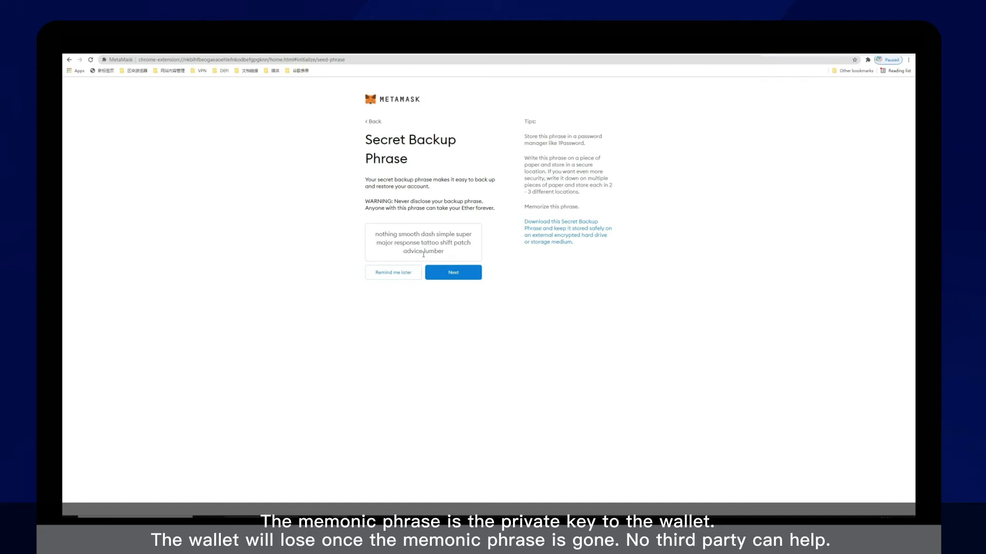
{"action": "left_click", "coordinate": [477, 275]}
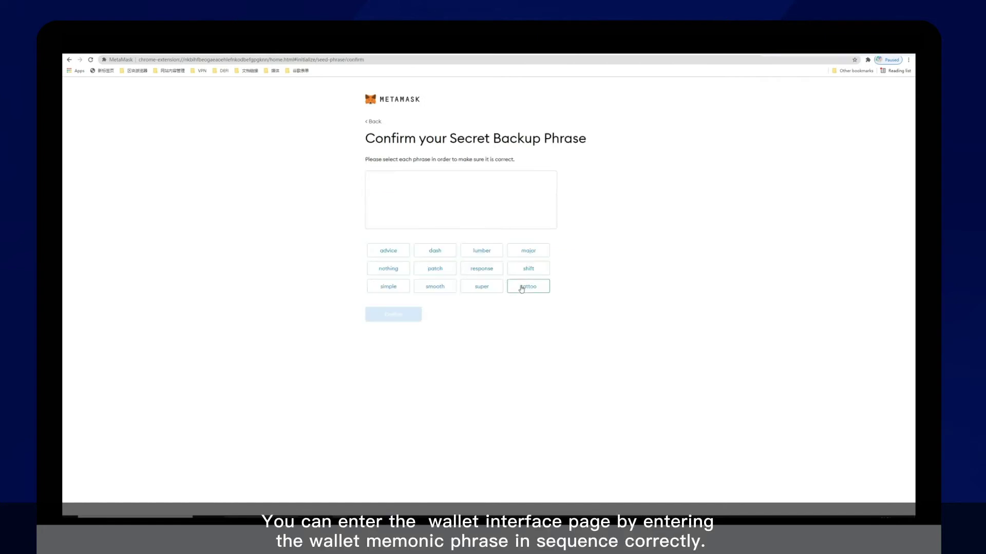
- Select all twelve backup-phrase words in their original order and submit the confirmation
{"action": "left_click", "coordinate": [408, 273]}
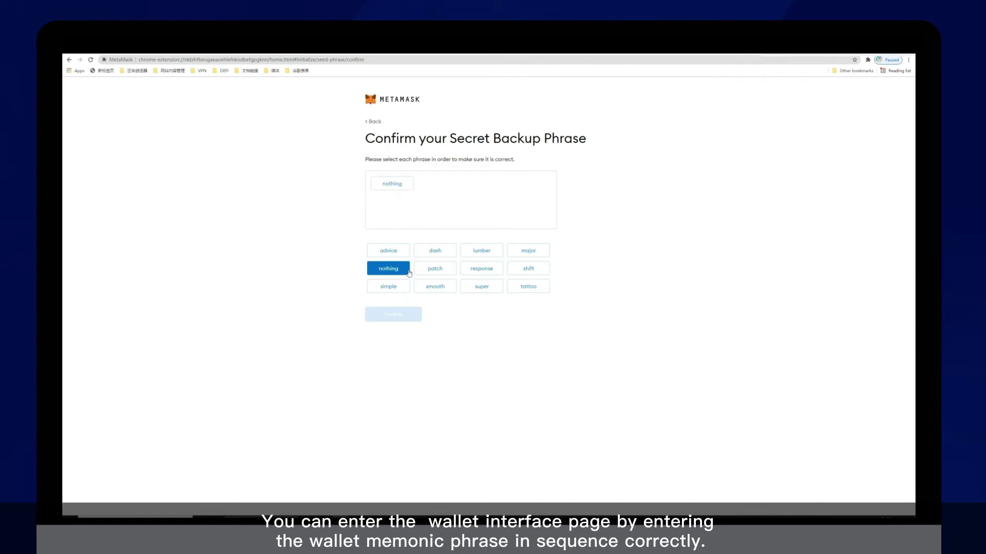
{"action": "left_click", "coordinate": [439, 290]}
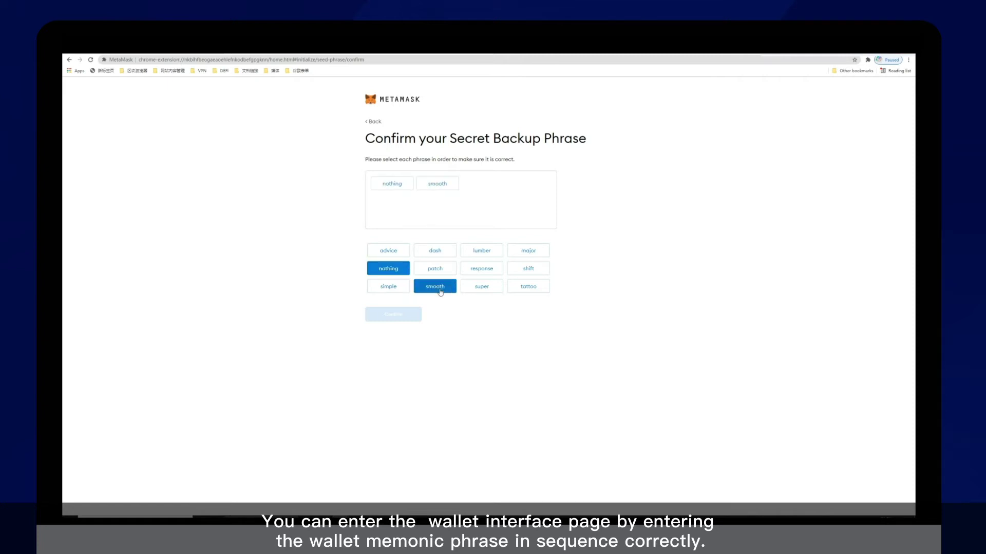
{"action": "left_click", "coordinate": [442, 254]}
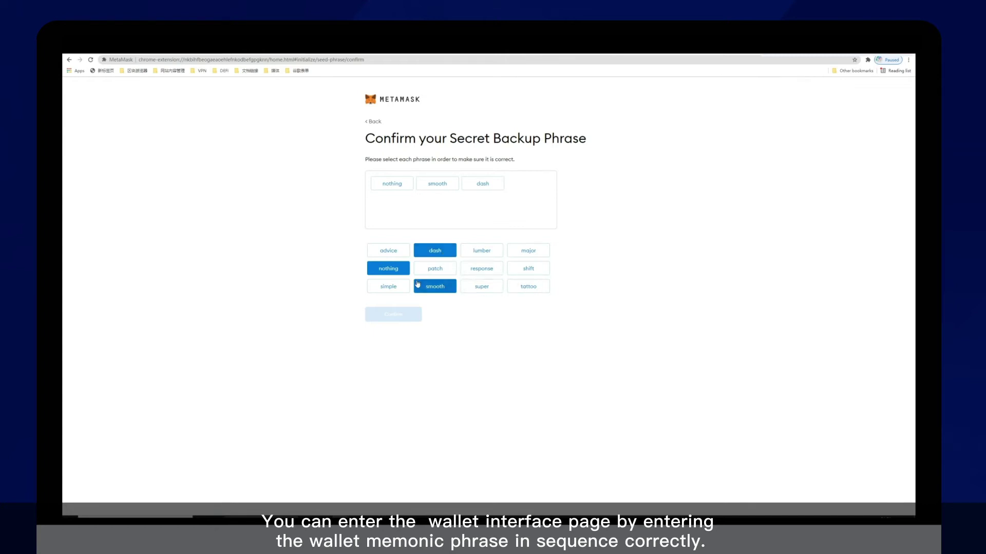
{"action": "left_click", "coordinate": [403, 287]}
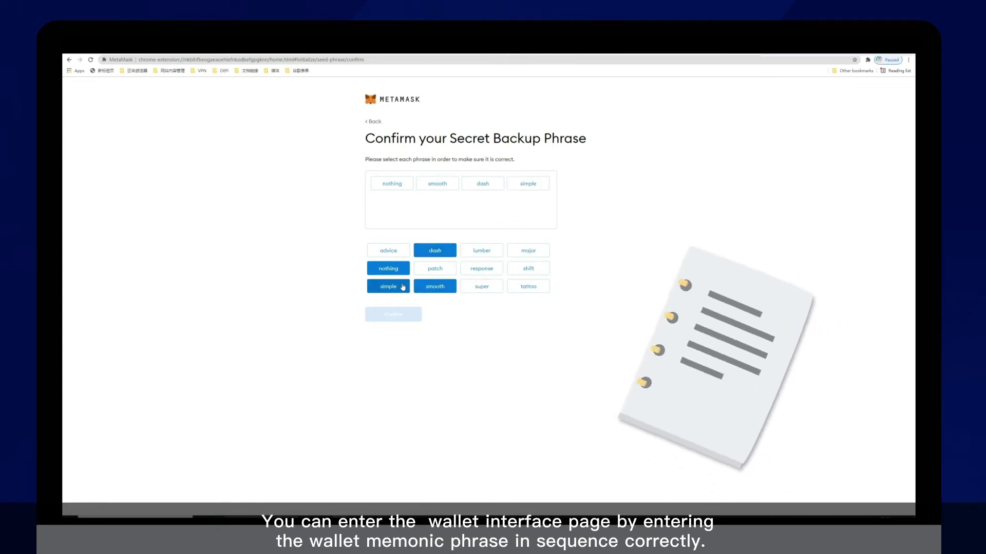
{"action": "left_click", "coordinate": [480, 289]}
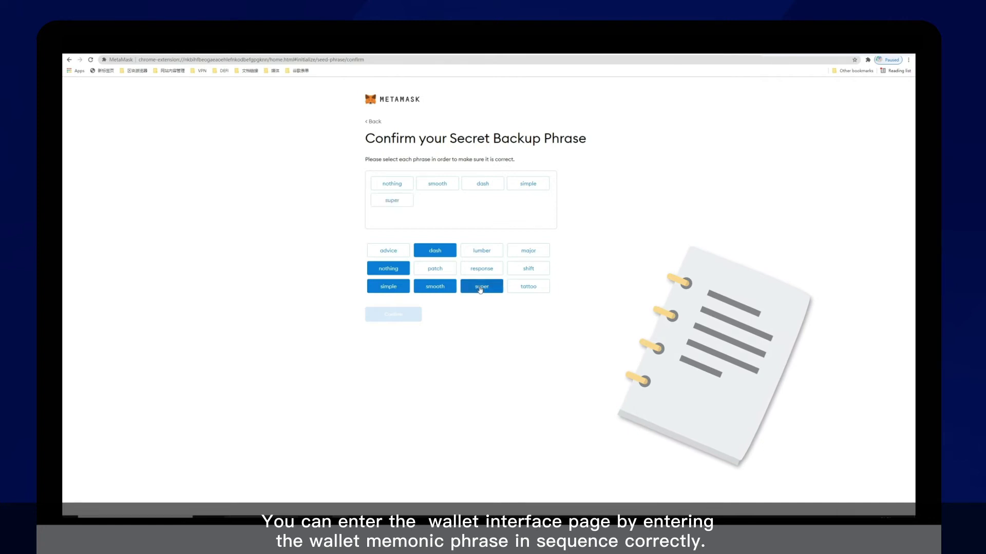
{"action": "left_click", "coordinate": [534, 251]}
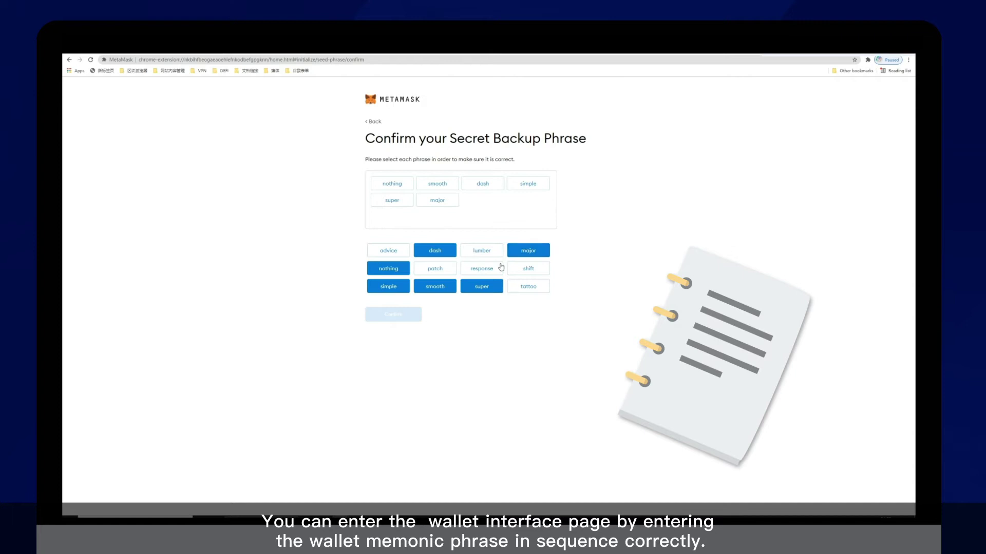
{"action": "left_click", "coordinate": [484, 270]}
{"action": "left_click", "coordinate": [530, 286]}
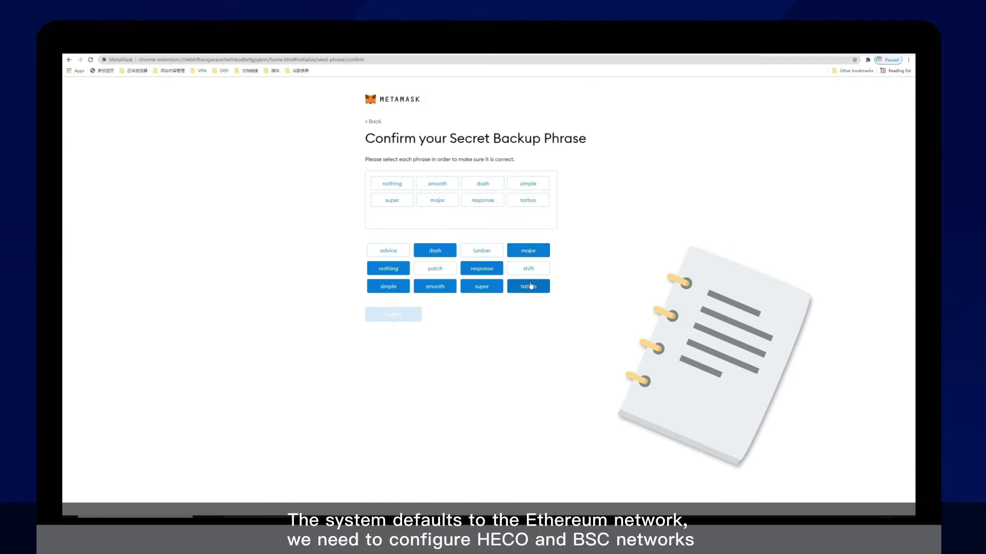
{"action": "left_click", "coordinate": [538, 274]}
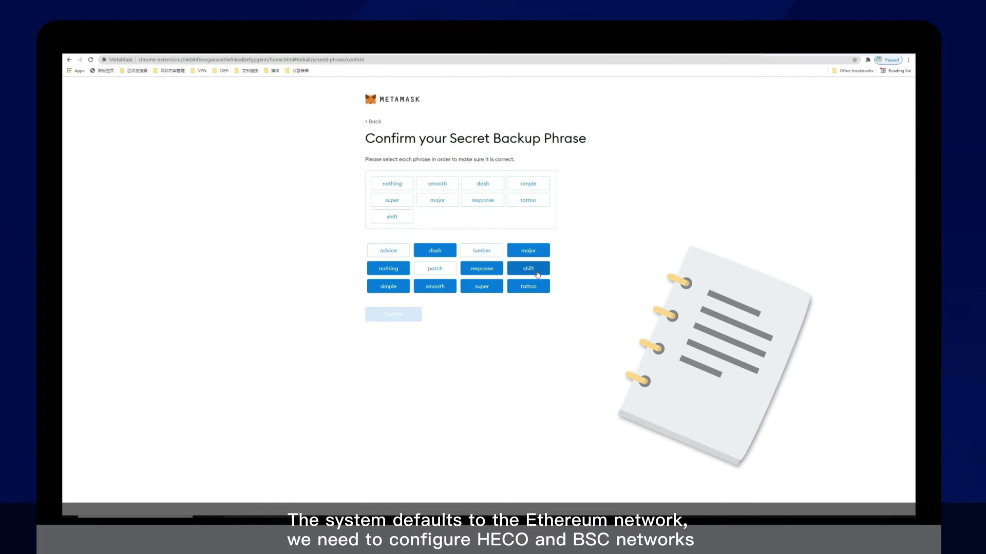
{"action": "left_click", "coordinate": [443, 275]}
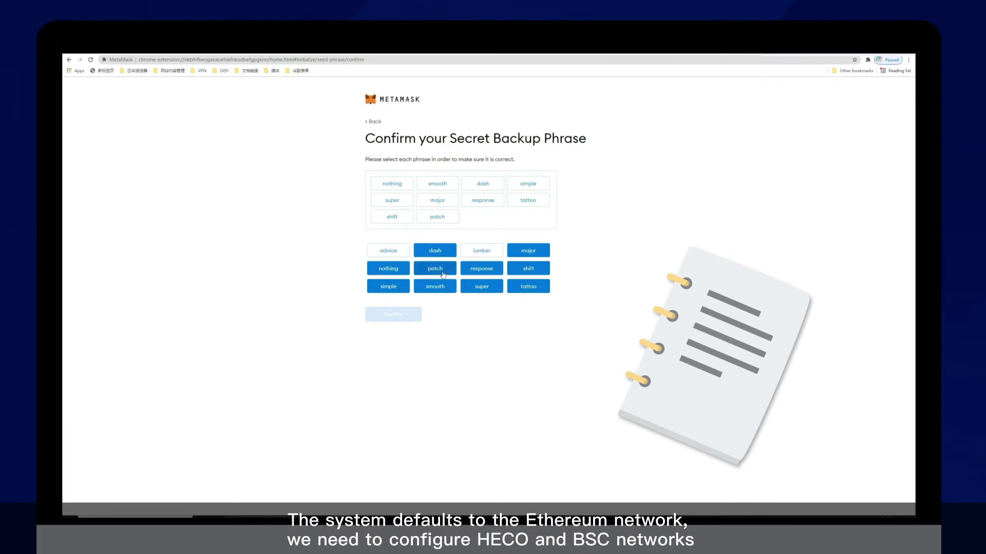
{"action": "left_click", "coordinate": [388, 253]}
{"action": "left_click", "coordinate": [488, 255]}
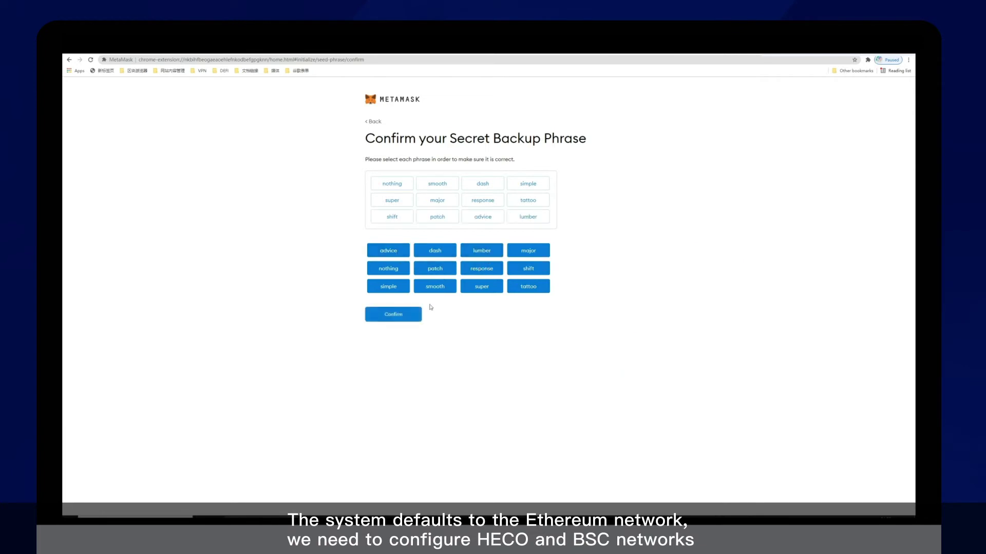
{"action": "left_click", "coordinate": [409, 316]}
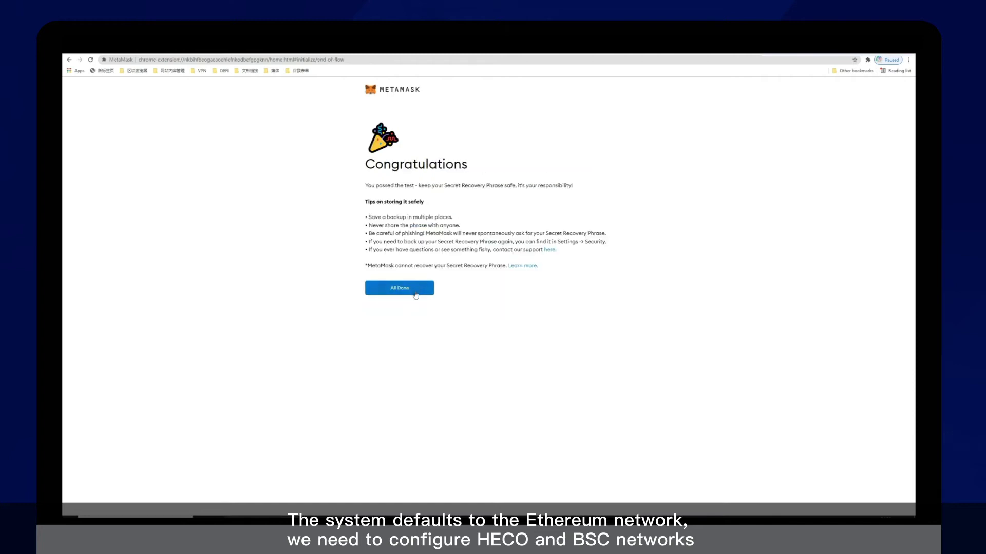
- Finish setup, dismiss the What's new notices, and view Account 1 with 0 ETH in the popup
{"action": "left_click", "coordinate": [400, 288]}
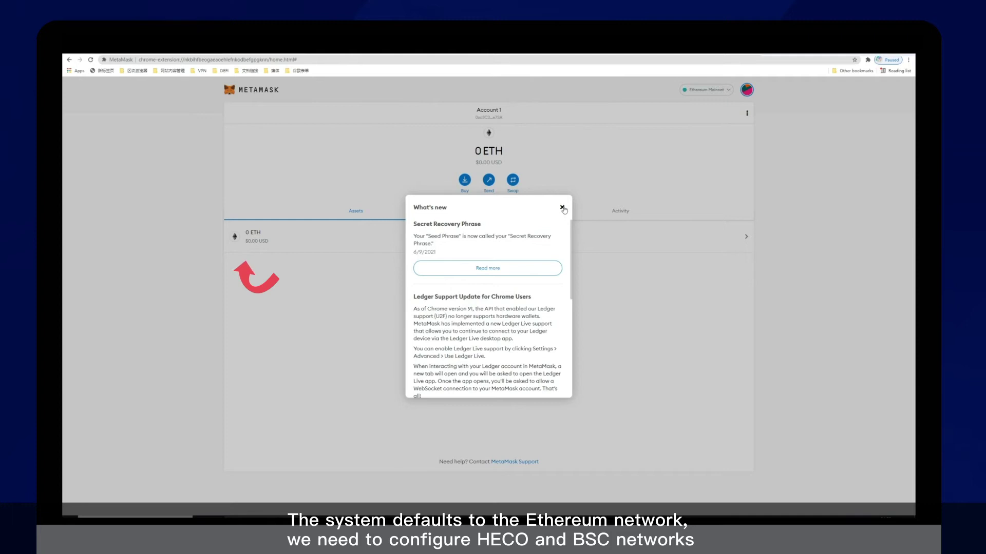
{"action": "left_click", "coordinate": [562, 208]}
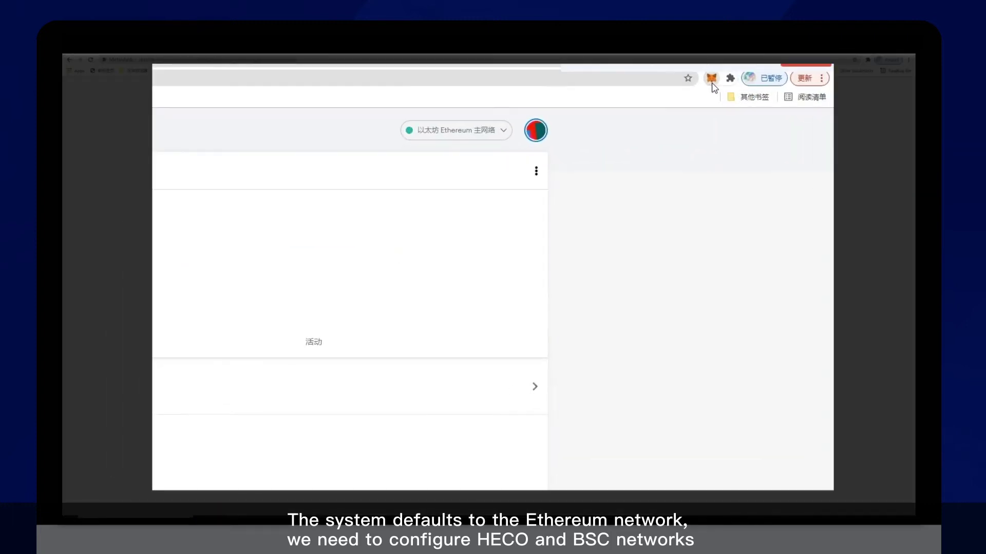
{"action": "left_click", "coordinate": [712, 80]}
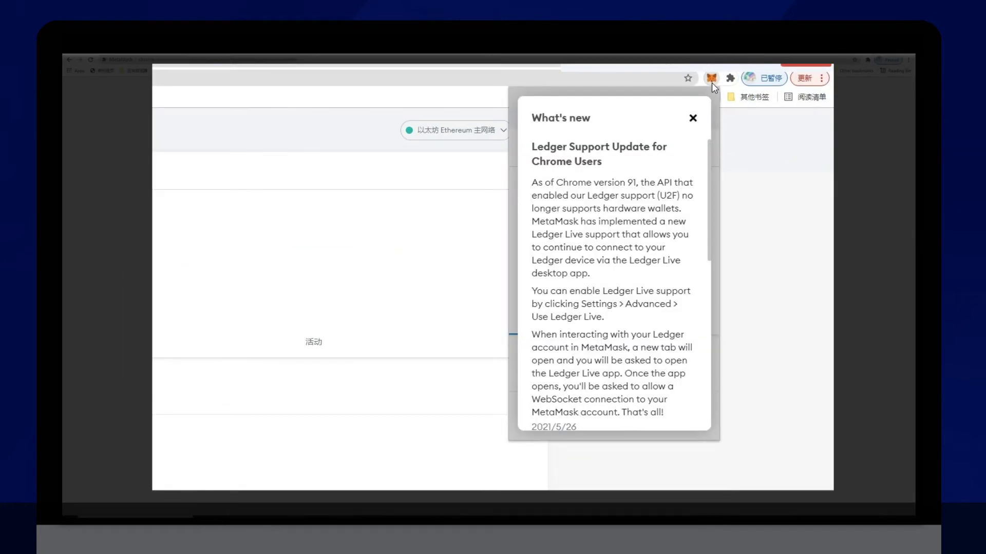
{"action": "left_click", "coordinate": [692, 118]}
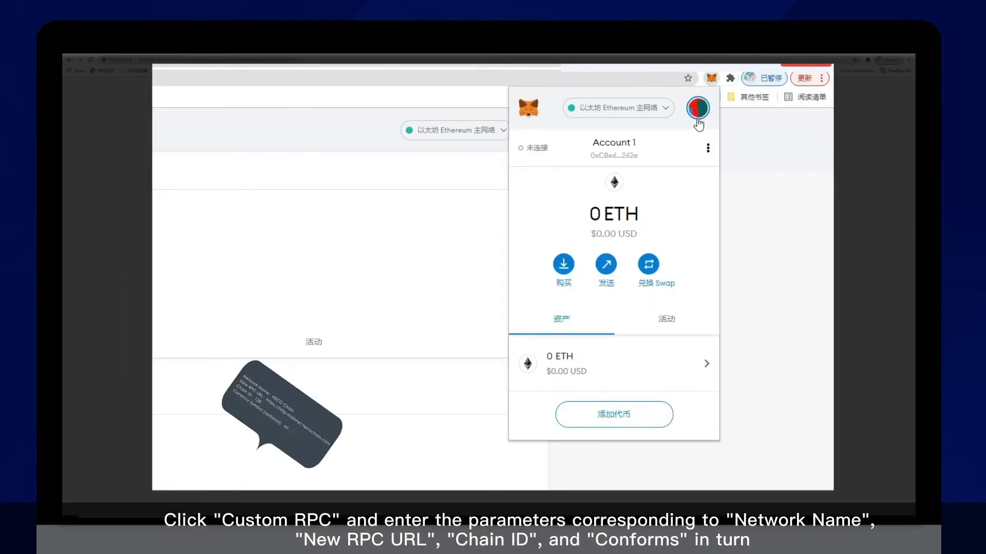
{"action": "left_click", "coordinate": [666, 109]}
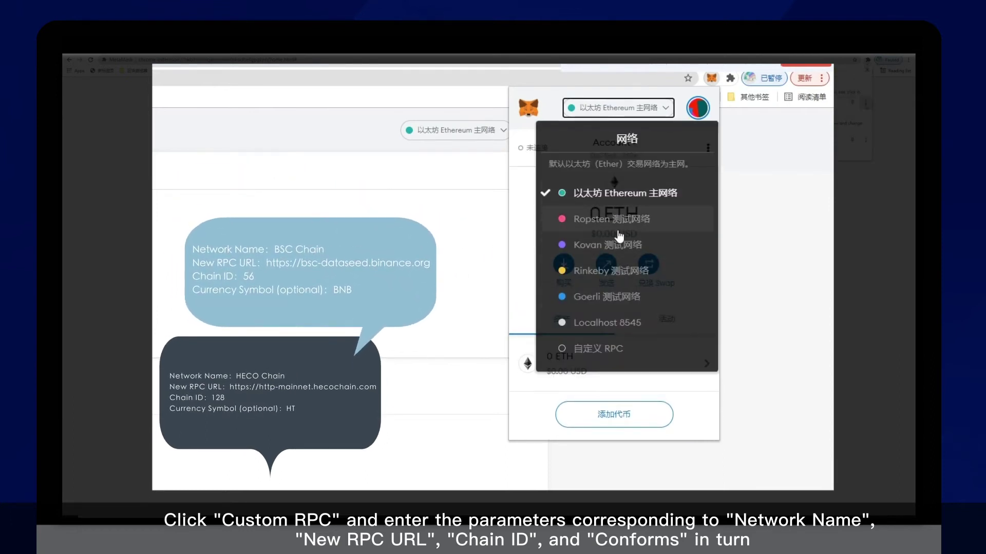
{"action": "left_click", "coordinate": [612, 349]}
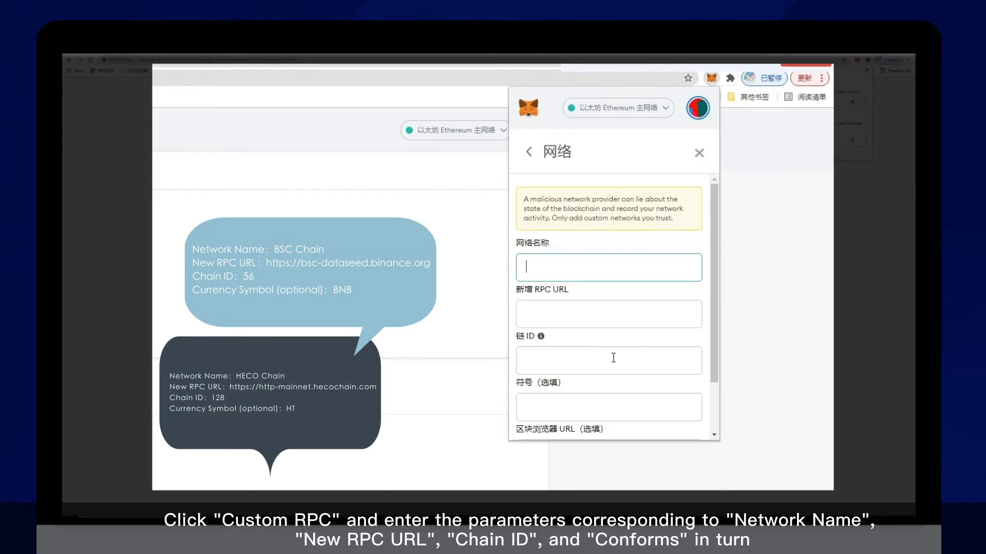
{"action": "left_click", "coordinate": [591, 275]}
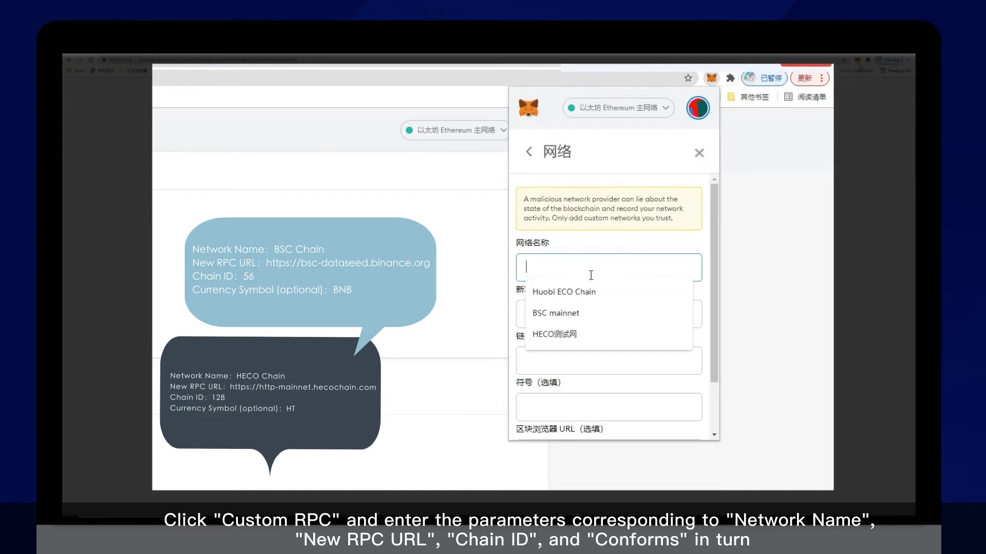
{"action": "left_click", "coordinate": [597, 296]}
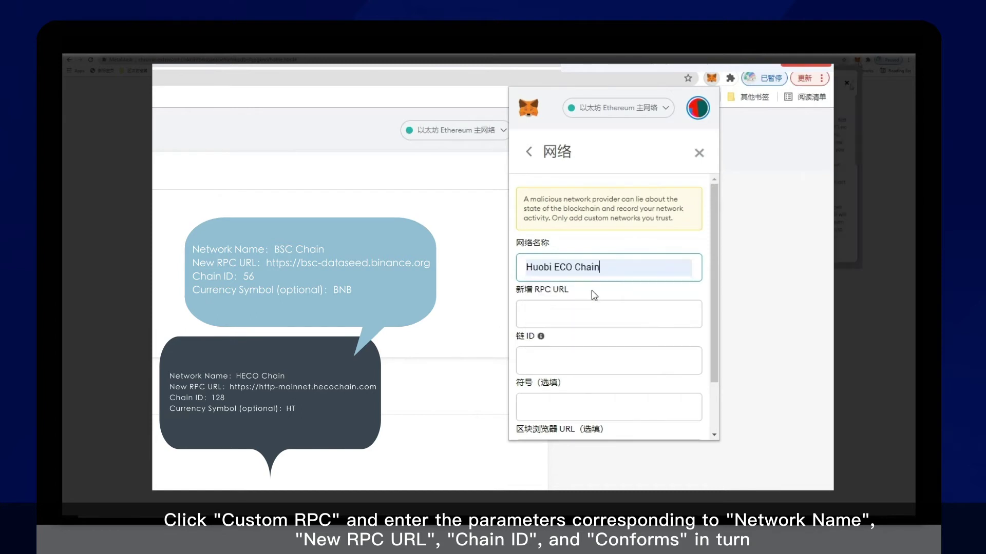
{"action": "left_click", "coordinate": [611, 319]}
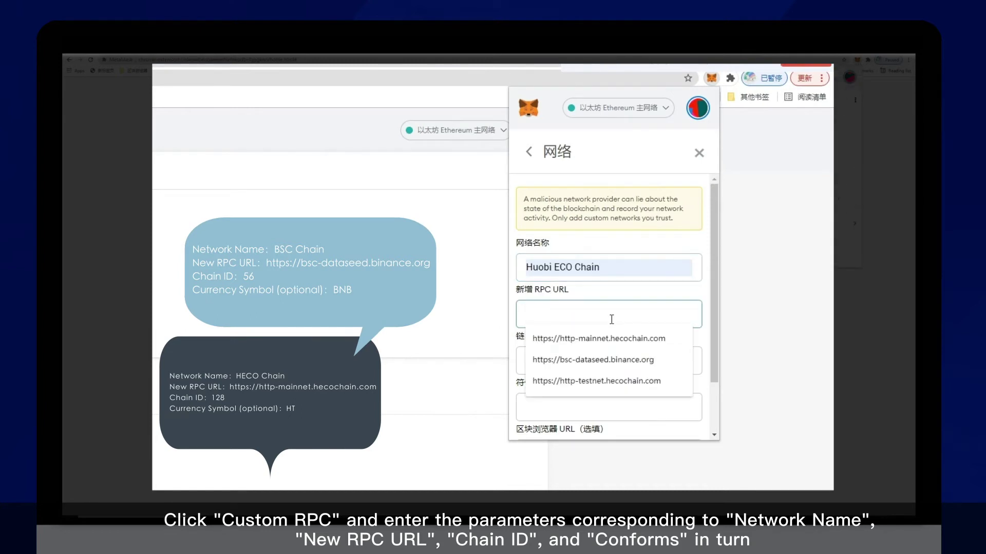
{"action": "left_click", "coordinate": [622, 347]}
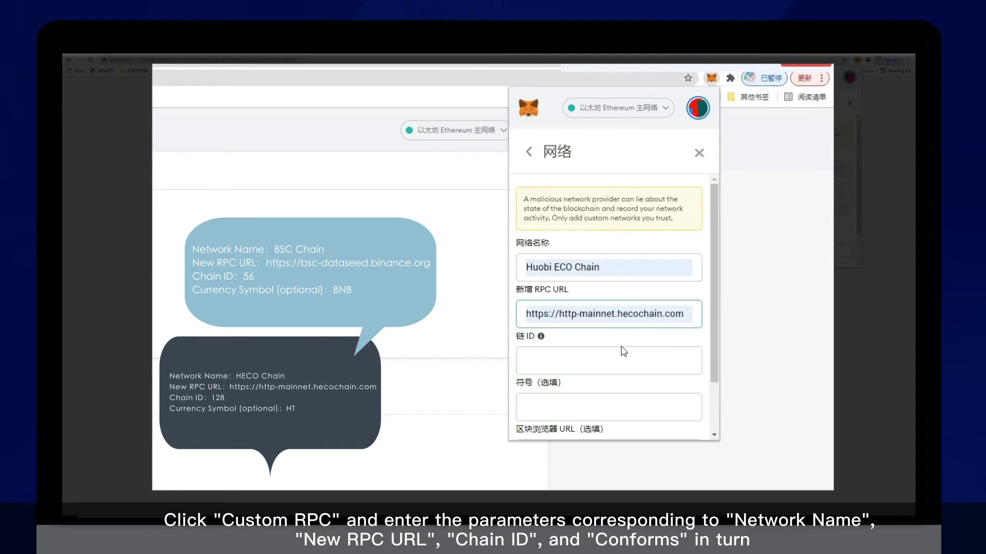
- Set chain ID 128 and currency symbol HT, then save the Huobi ECO Chain network
{"action": "left_click", "coordinate": [604, 357]}
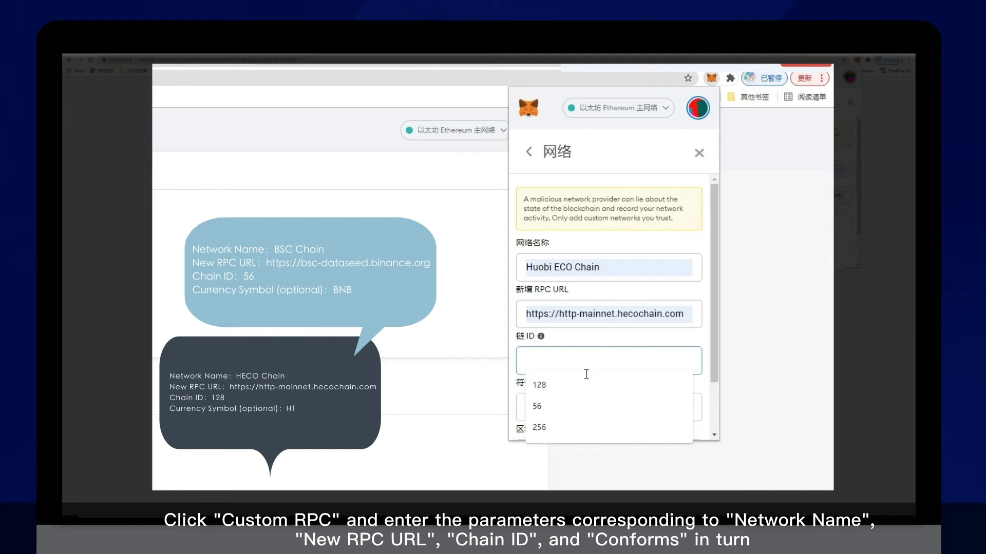
{"action": "left_click", "coordinate": [547, 390]}
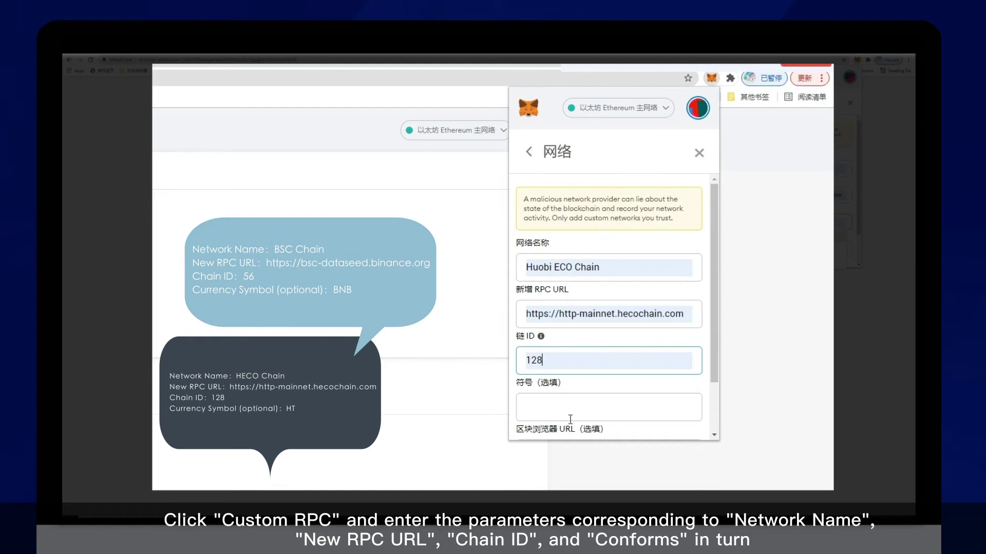
{"action": "scroll", "coordinate": [570, 420], "scroll_direction": "down", "scroll_amount": 2}
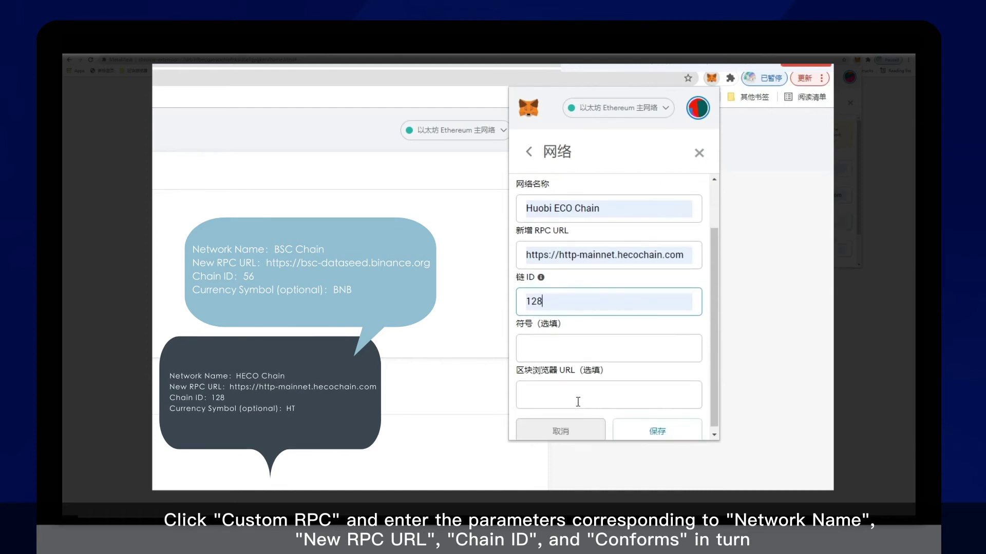
{"action": "left_click", "coordinate": [581, 356]}
{"action": "left_click", "coordinate": [563, 368]}
{"action": "scroll", "coordinate": [572, 375], "scroll_direction": "down", "scroll_amount": 1}
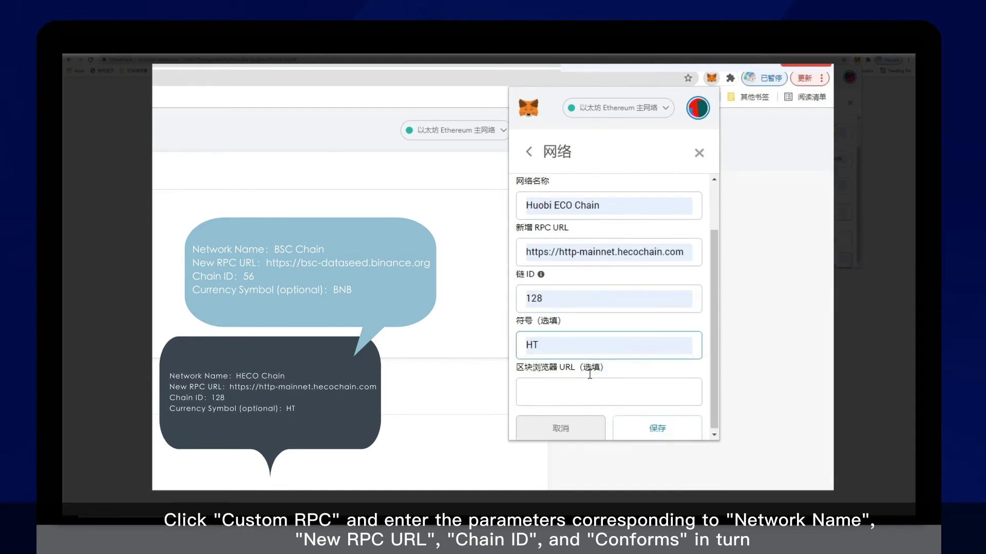
{"action": "left_click", "coordinate": [655, 428]}
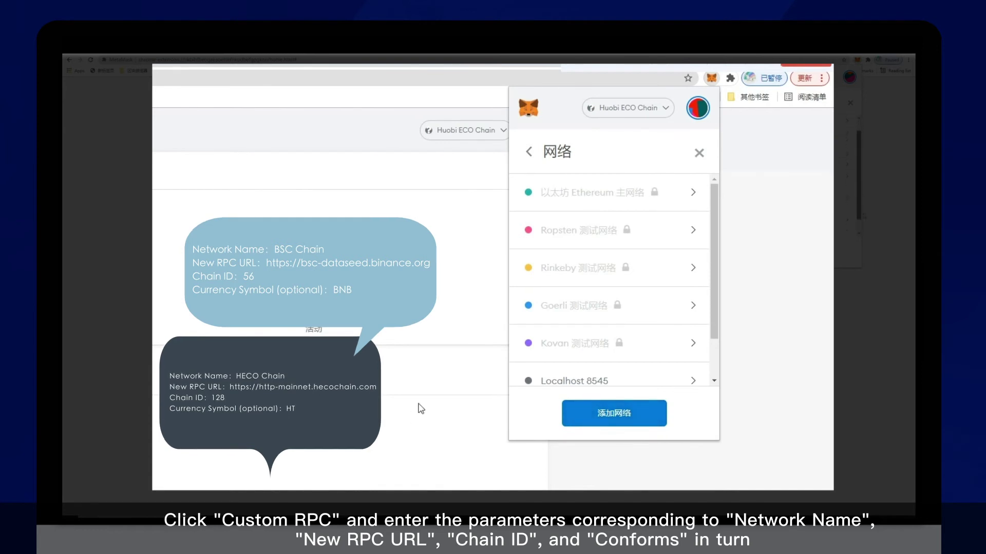
{"action": "left_click", "coordinate": [673, 109]}
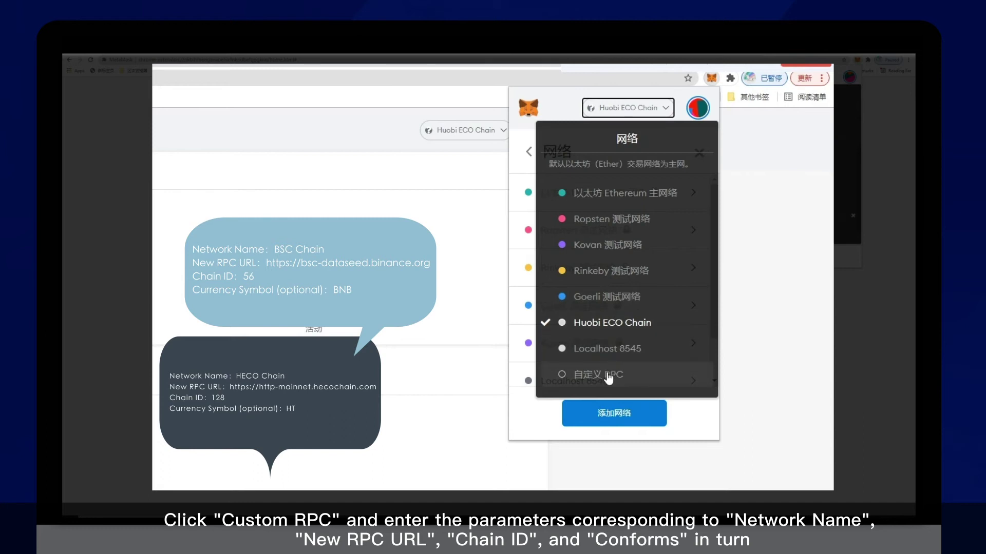
{"action": "left_click", "coordinate": [608, 376]}
{"action": "left_click", "coordinate": [603, 268]}
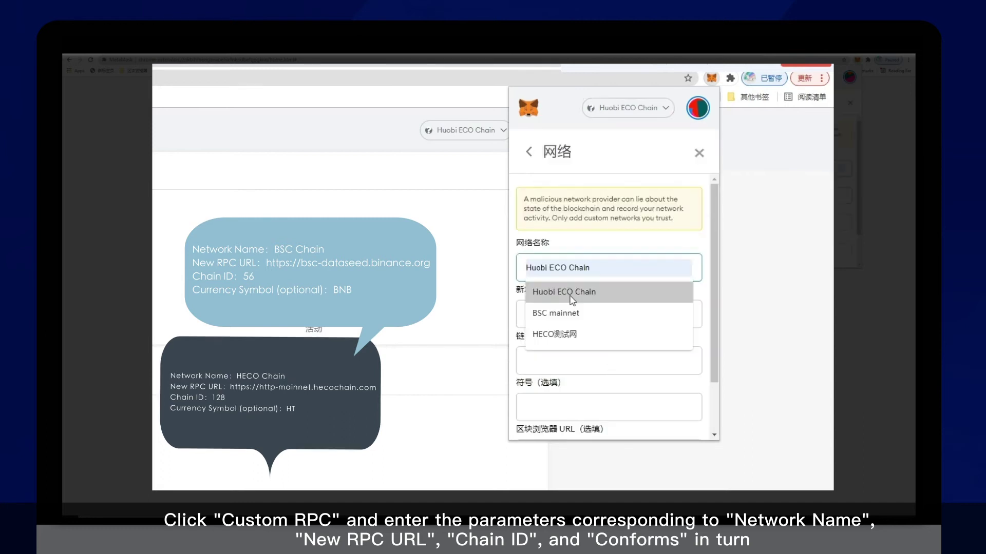
{"action": "left_click", "coordinate": [572, 313]}
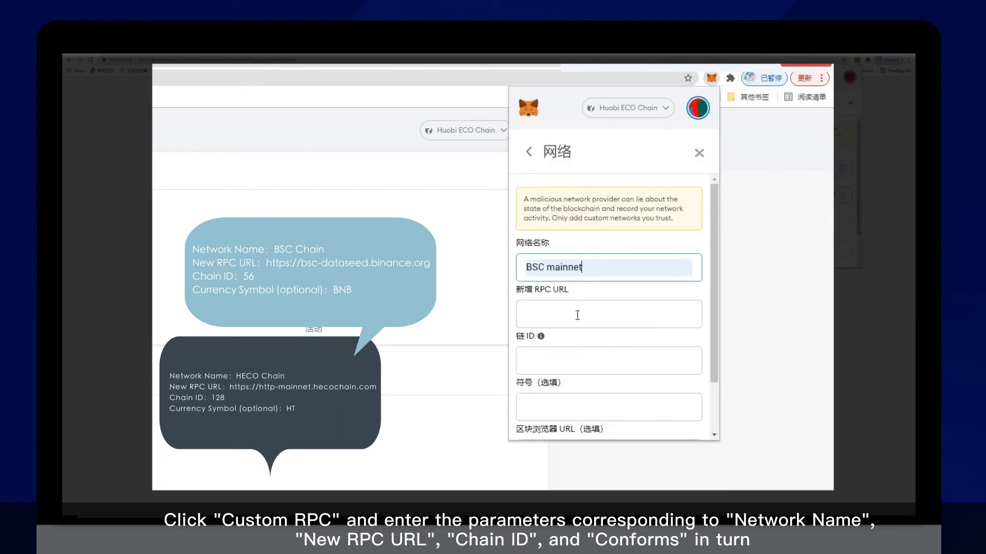
{"action": "left_click", "coordinate": [577, 315]}
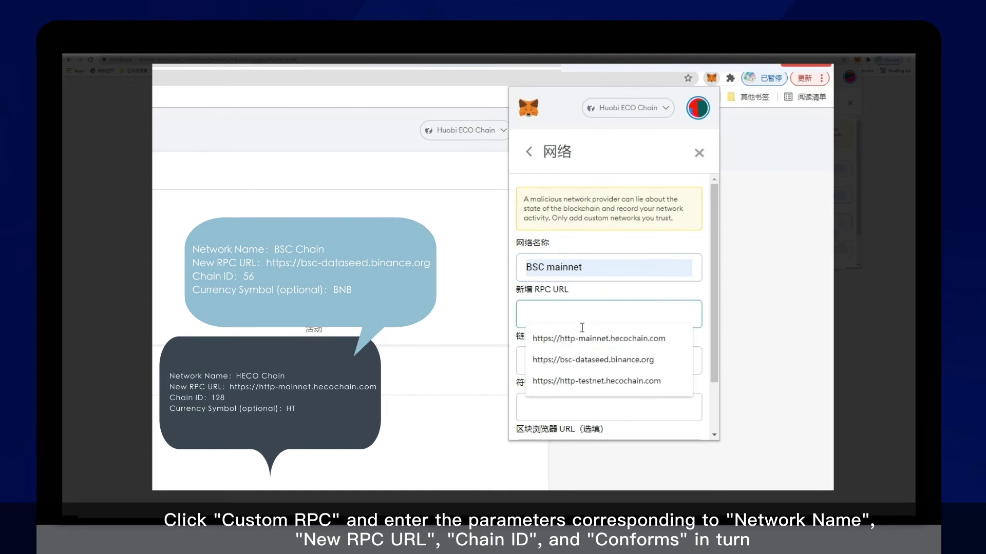
{"action": "left_click", "coordinate": [597, 358]}
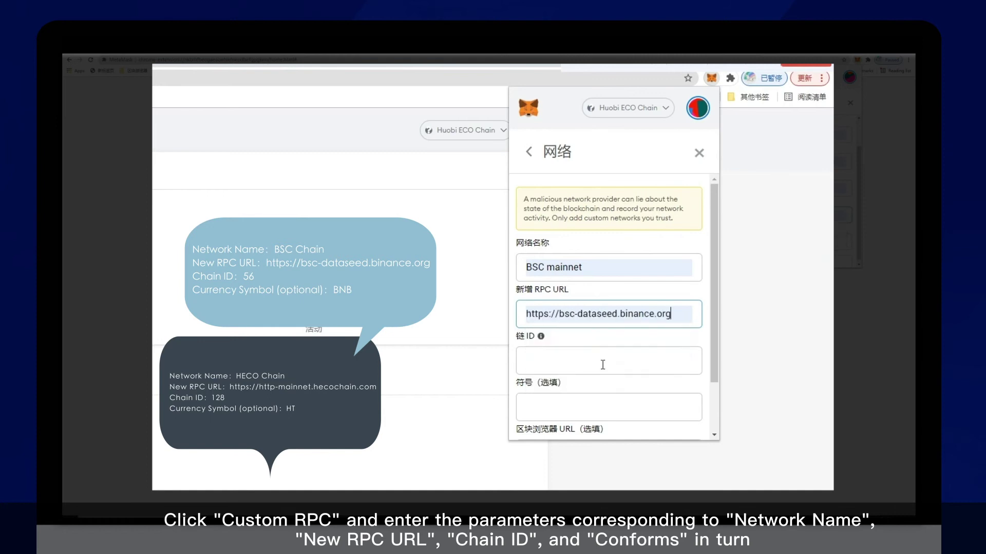
- Set chain ID 56 and currency symbol BNB, then save the BSC mainnet network
{"action": "left_click", "coordinate": [603, 364]}
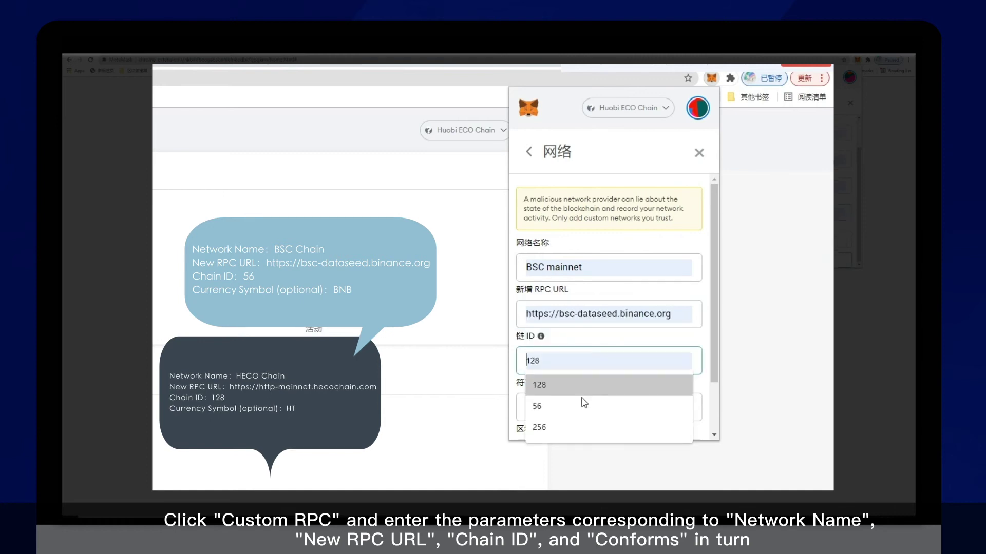
{"action": "left_click", "coordinate": [582, 407]}
{"action": "left_click", "coordinate": [584, 407]}
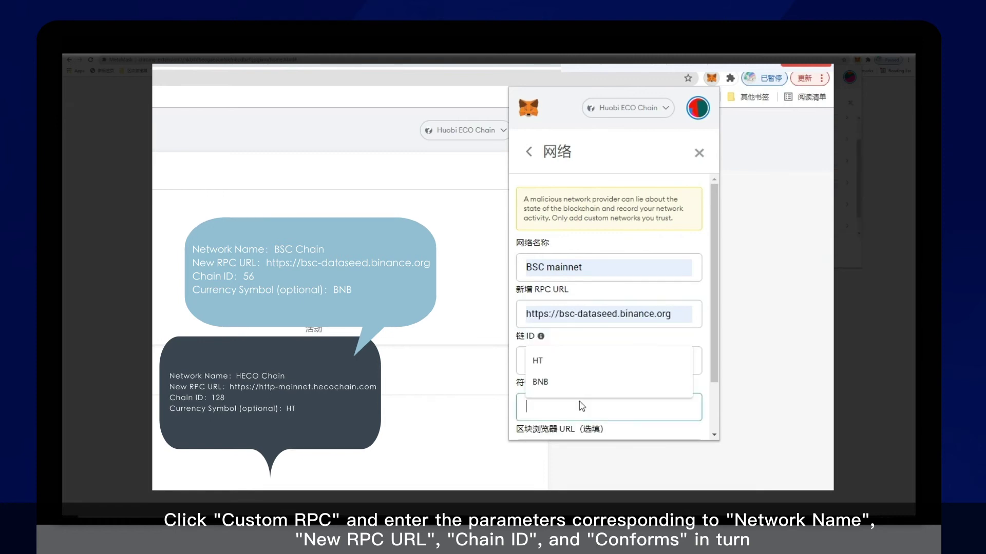
{"action": "left_click", "coordinate": [573, 389]}
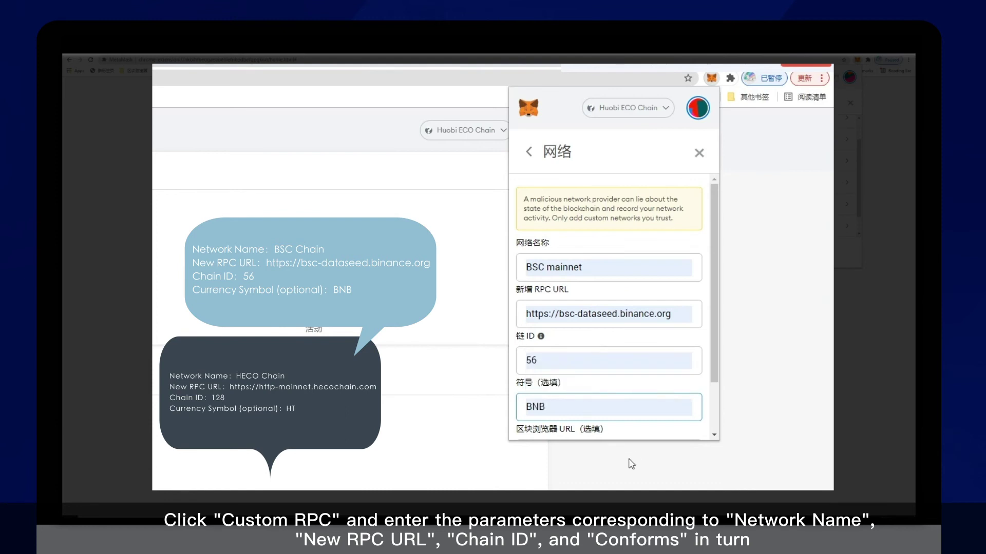
{"action": "left_click_drag", "start_coordinate": [713, 367], "coordinate": [716, 429]}
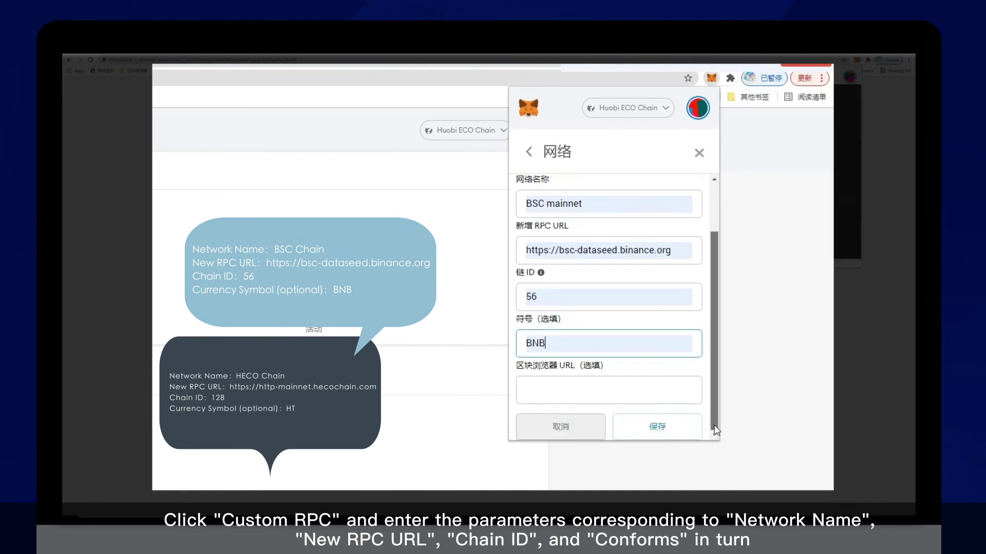
{"action": "left_click", "coordinate": [685, 426]}
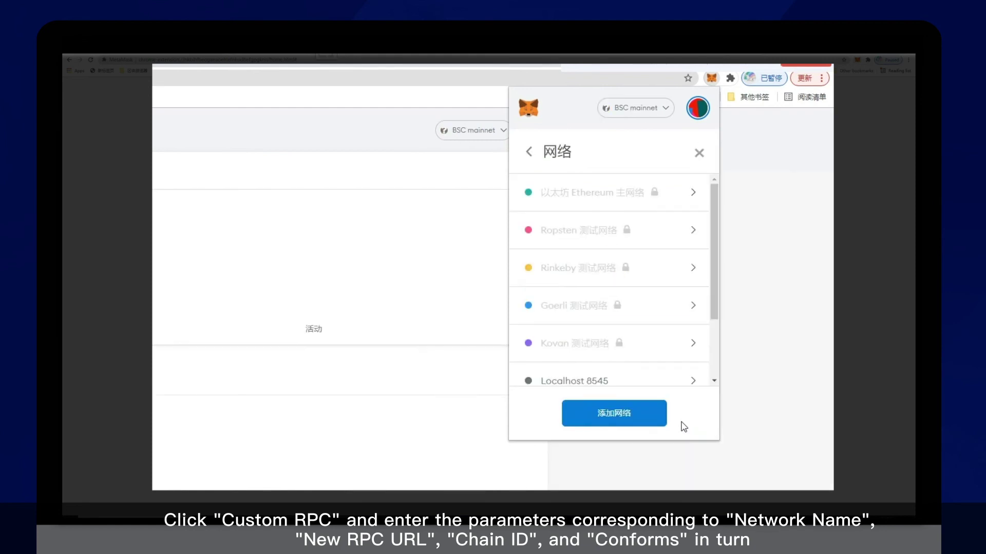
- Scroll the network list to confirm Huobi ECO Chain and BSC mainnet, then close the wallet panel
{"action": "left_click_drag", "start_coordinate": [716, 284], "coordinate": [708, 390]}
{"action": "scroll", "coordinate": [578, 368], "scroll_direction": "up", "scroll_amount": 3}
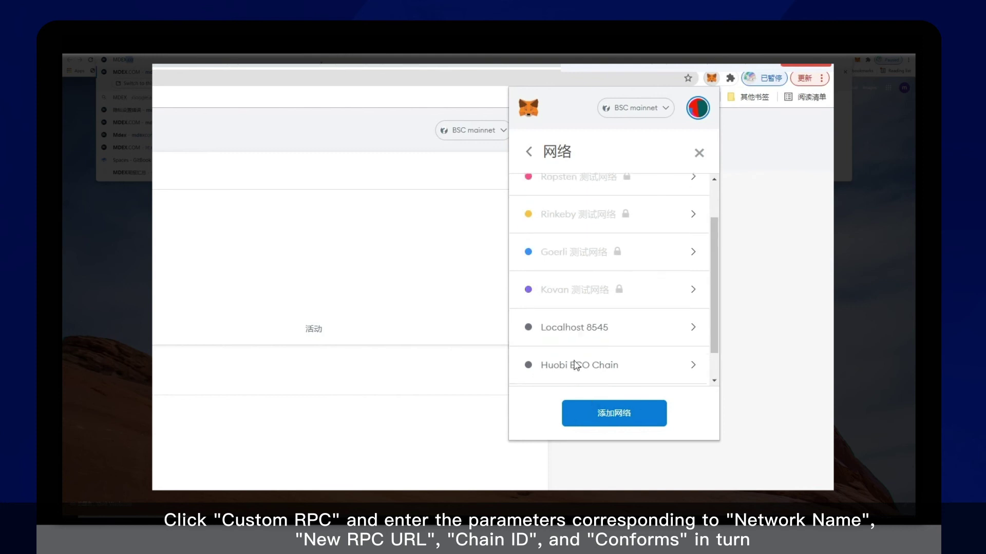
{"action": "left_click", "coordinate": [440, 213]}
{"action": "left_click", "coordinate": [502, 133]}
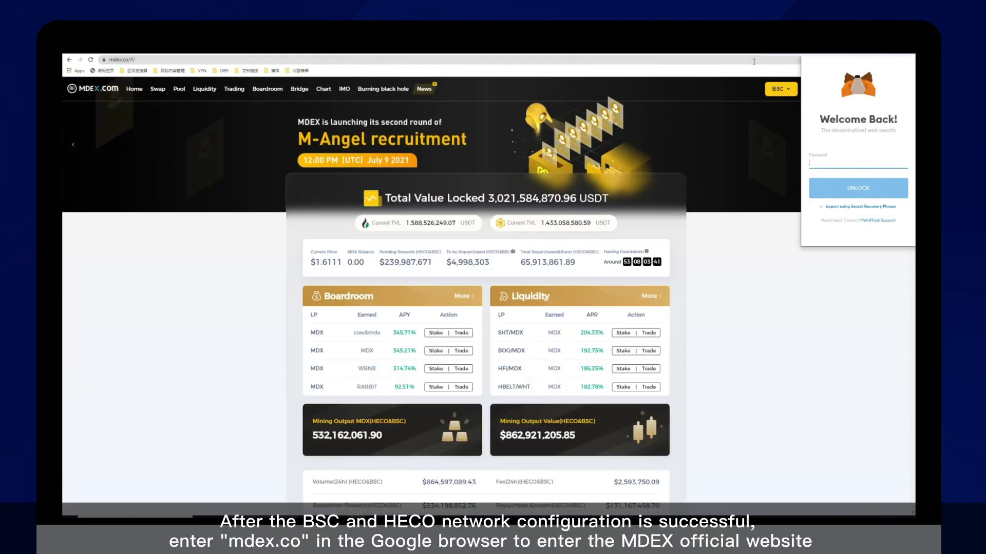
- Enter the wallet password in the Welcome Back popup and unlock MetaMask on mdex.co
{"action": "type", "text": "••"}
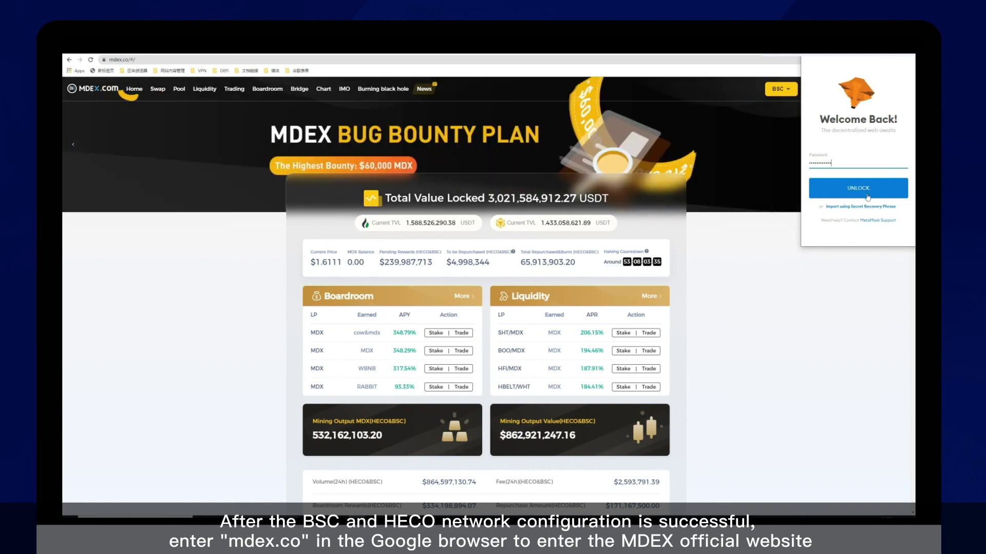
{"action": "left_click", "coordinate": [866, 195]}
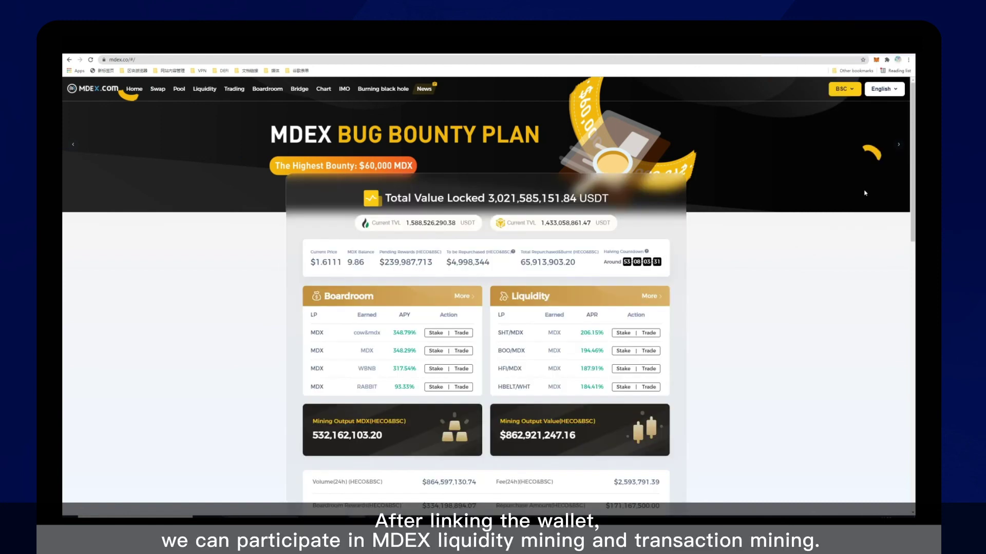
- Switch the MDEX site to HECO and approve the wallet change to Huobi ECO Chain
{"action": "left_click", "coordinate": [852, 92]}
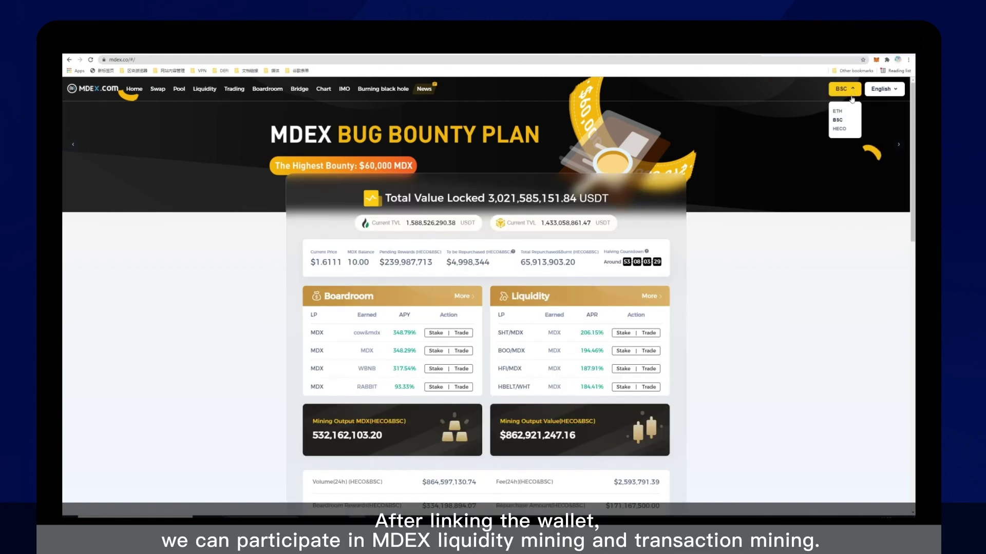
{"action": "left_click", "coordinate": [839, 129]}
{"action": "left_click", "coordinate": [886, 233]}
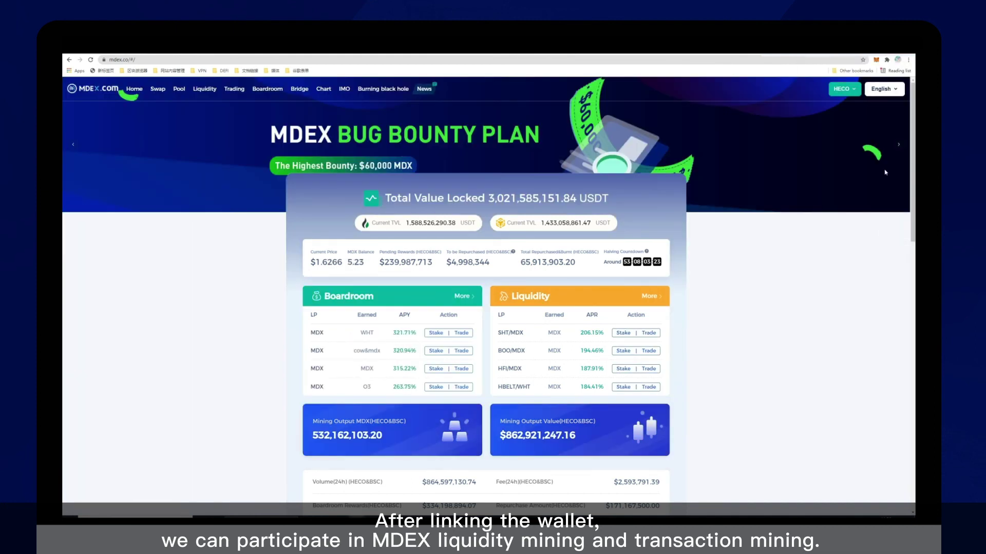
- Switch the MDEX site back to BSC and approve the wallet change to BSC mainnet
{"action": "left_click", "coordinate": [856, 93]}
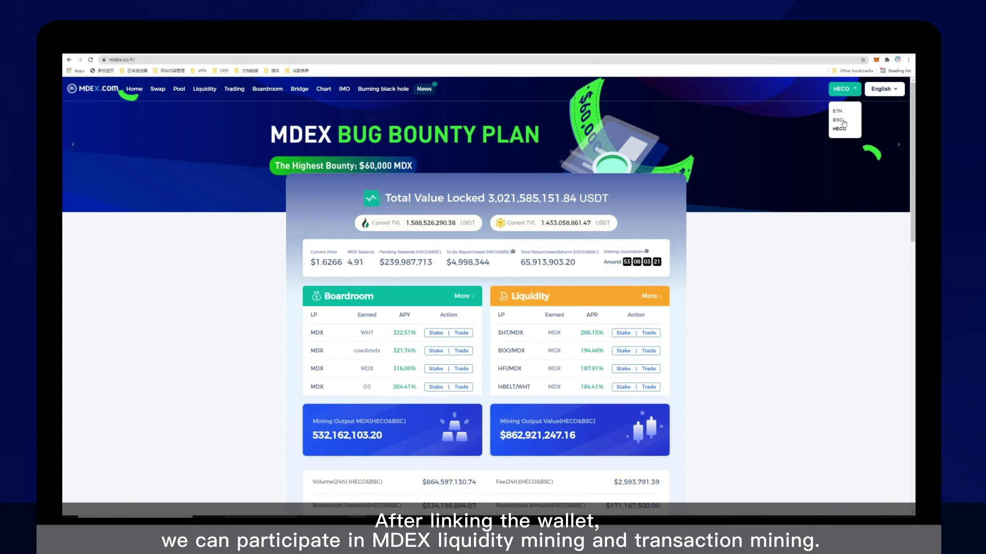
{"action": "left_click", "coordinate": [843, 122]}
{"action": "left_click", "coordinate": [892, 233]}
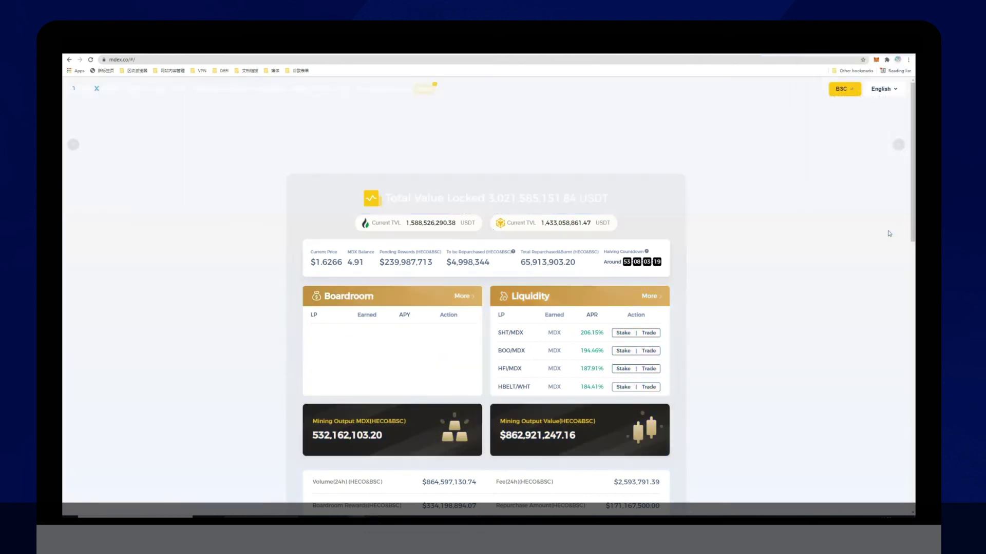